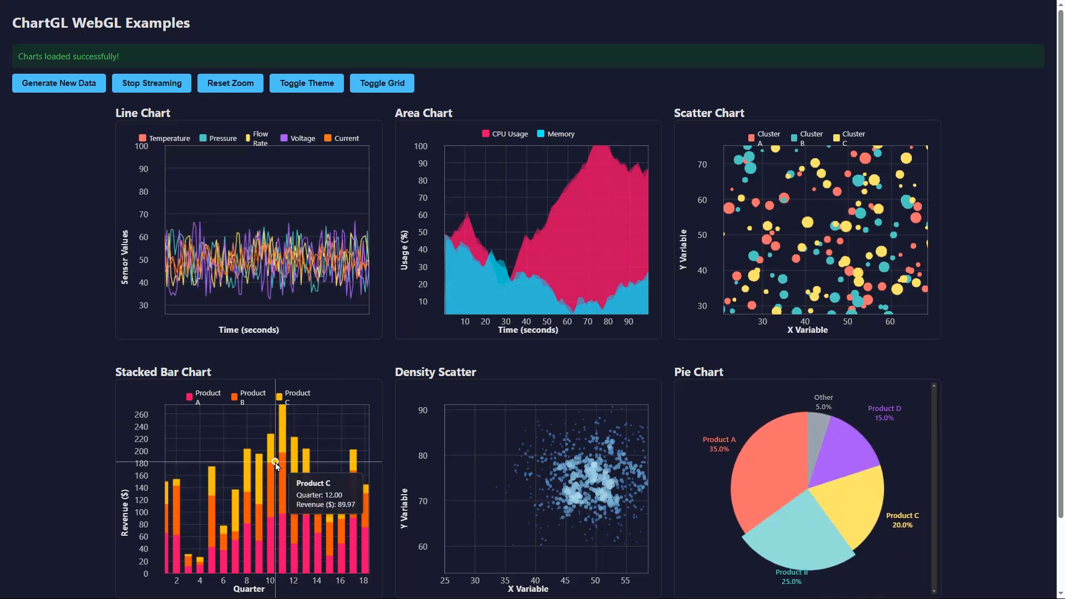
- Zoom into regions of the Density Scatter example chart
key("r")
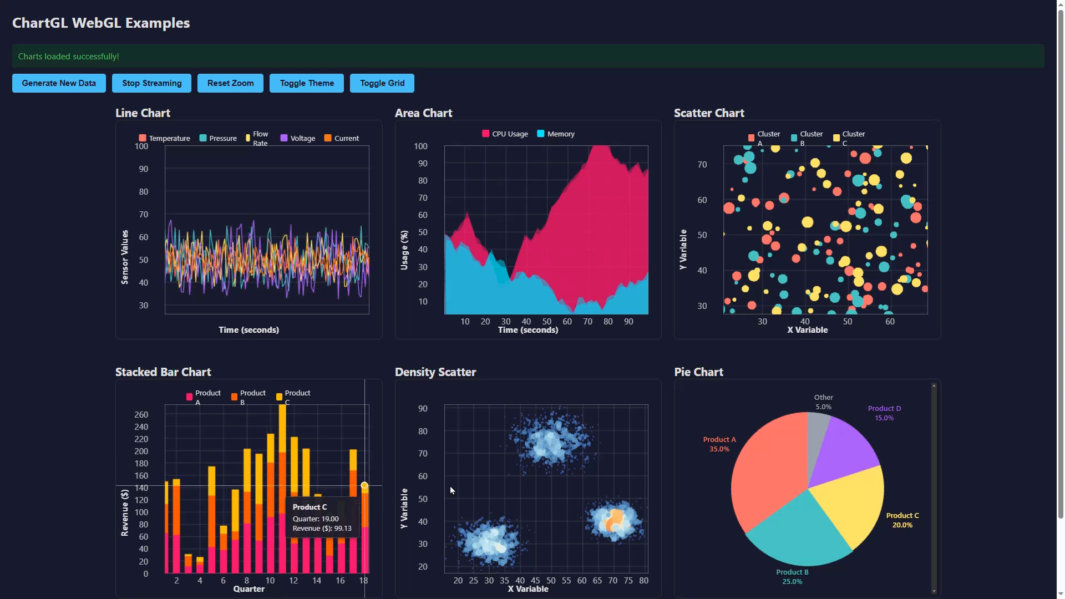
left_click_drag(505, 421, 616, 546)
left_click_drag(519, 465, 557, 515)
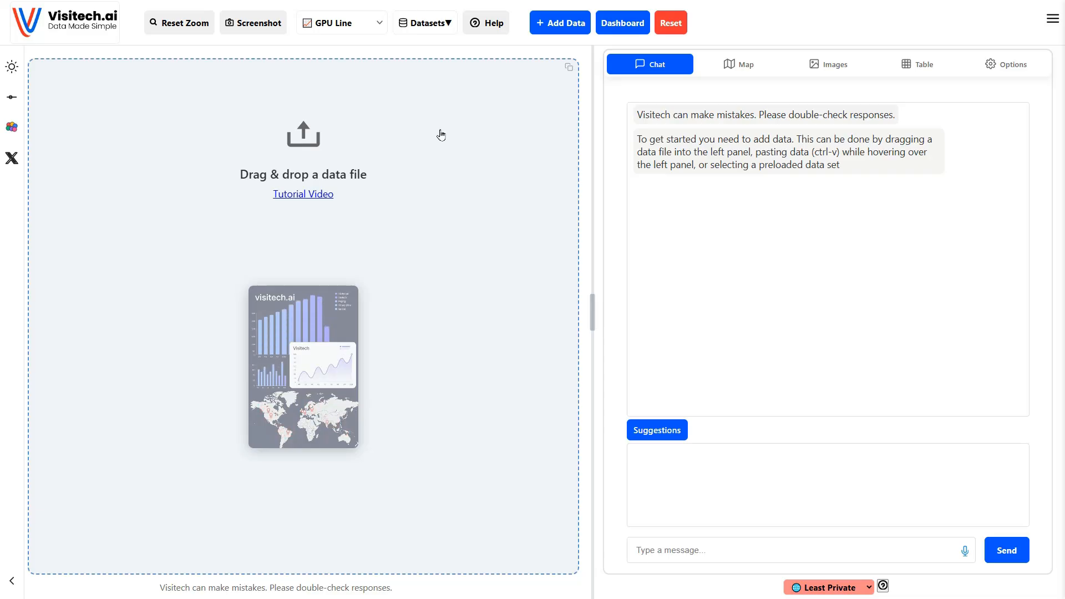
- Load the preloaded Sample Sales Data dataset from the Business > Sales datasets
left_click(429, 24)
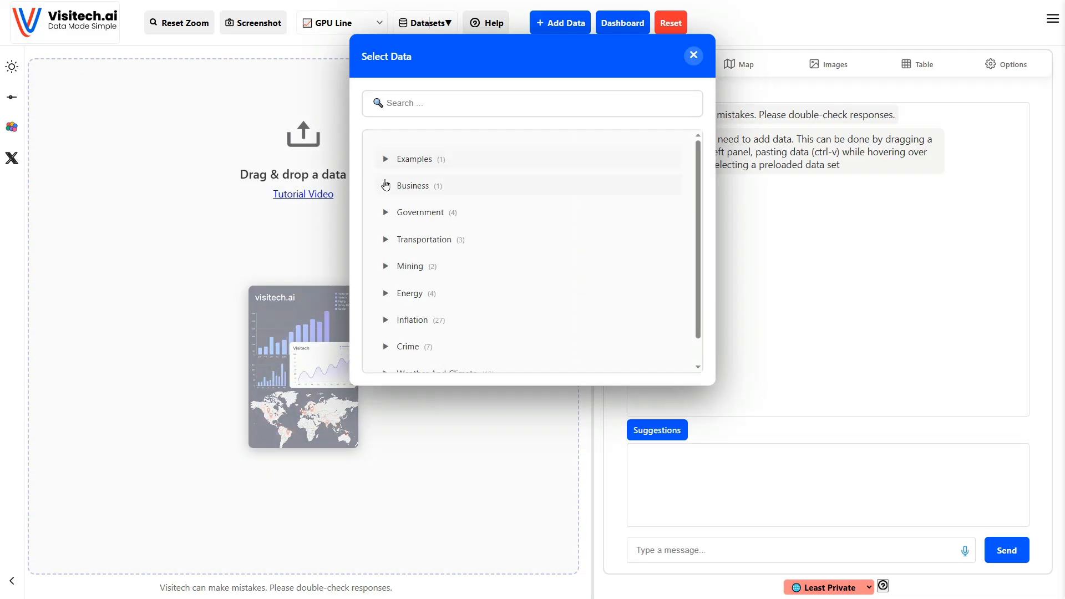
left_click(386, 187)
left_click(402, 212)
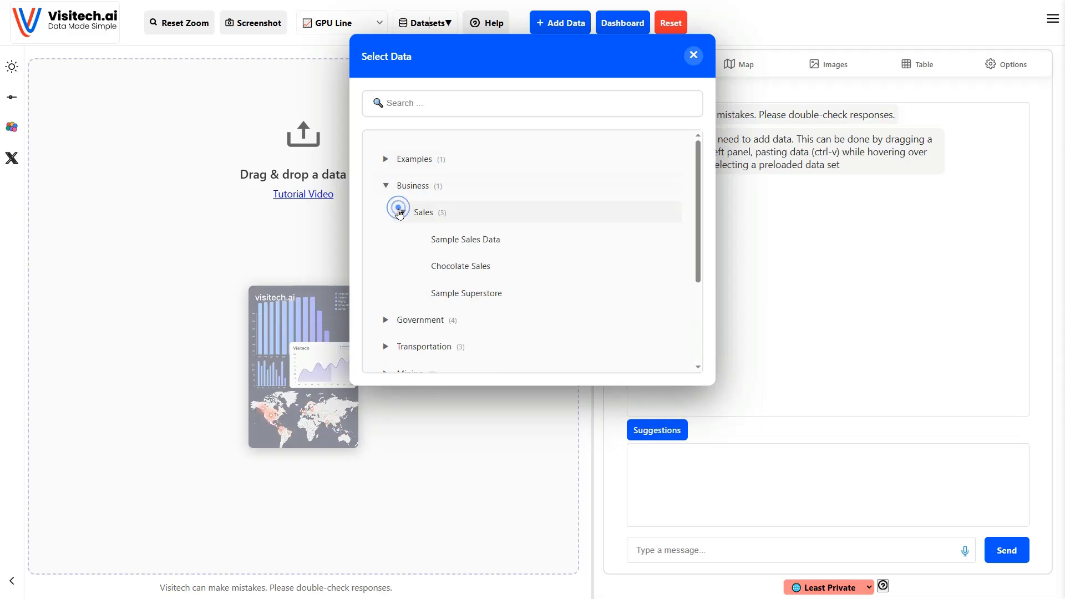
left_click(451, 239)
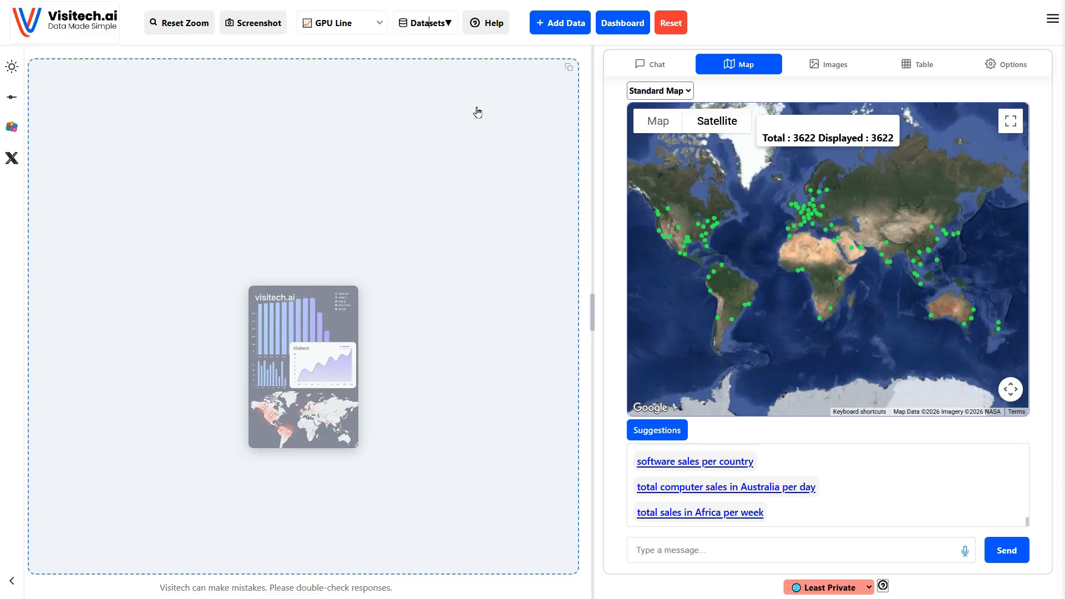
- Zoom the map into Europe and open the details of the order point at Dublin
left_click_drag(806, 219, 804, 272)
left_click_drag(750, 225, 866, 326)
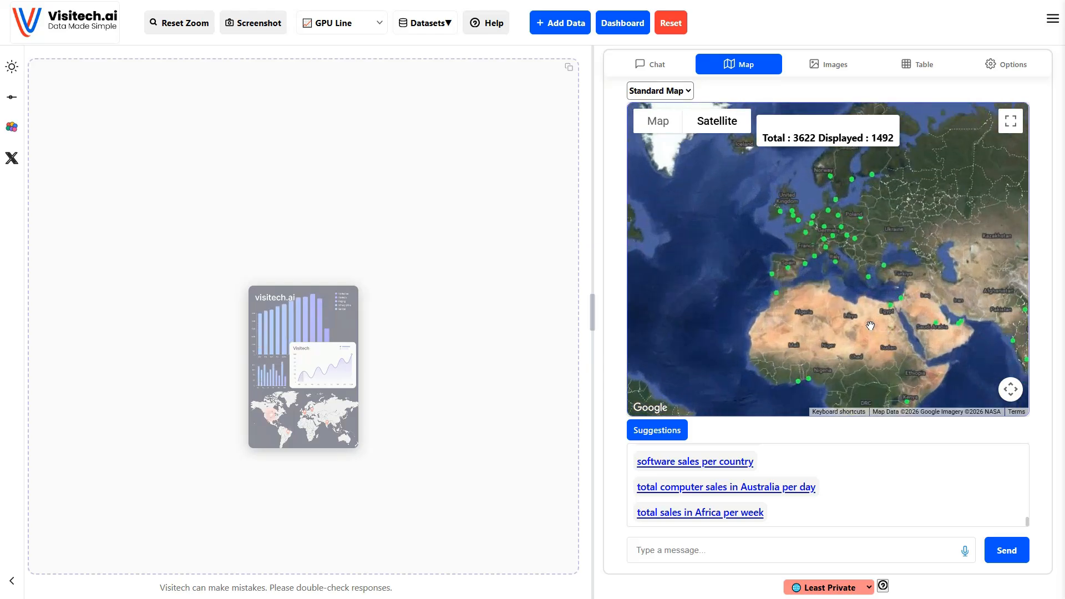
left_click(782, 211)
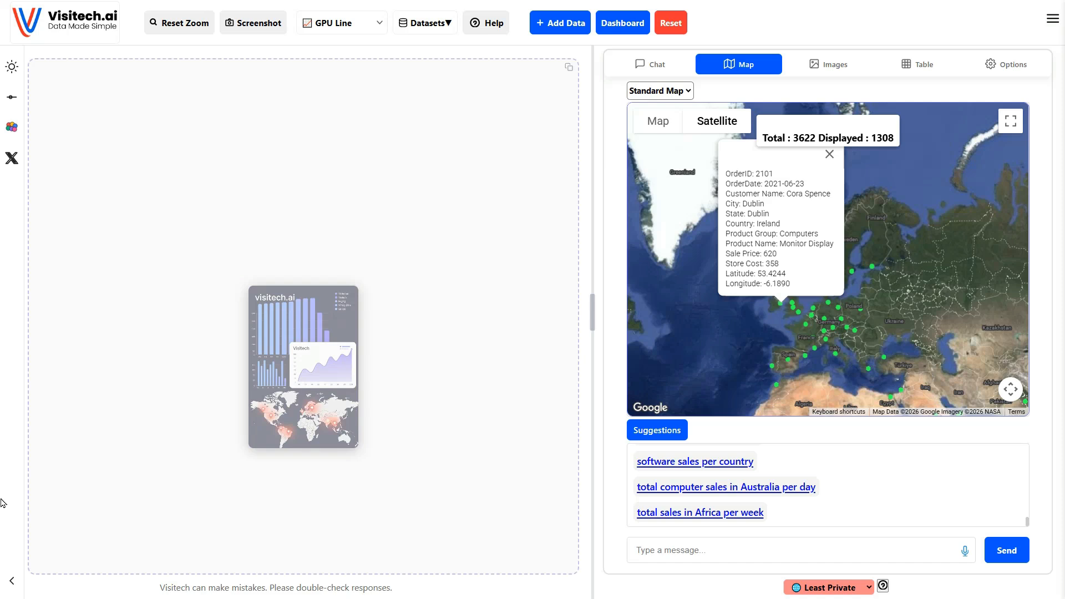
- Open the dashboard and zoom into the Sales by City chart to inspect individual city bars
left_click(622, 23)
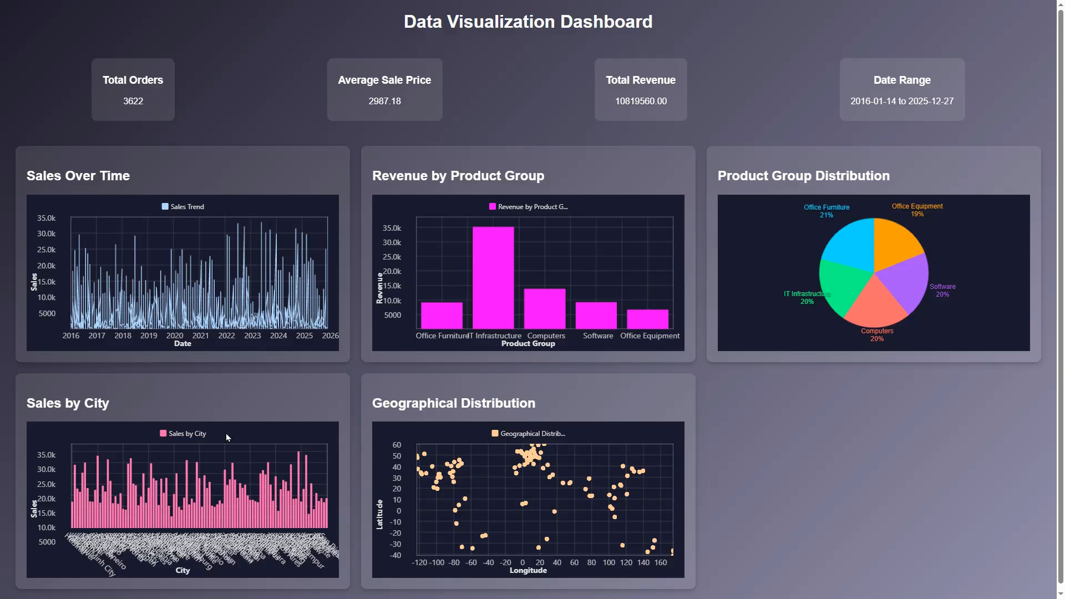
left_click(276, 451)
left_click_drag(276, 450, 311, 515)
mouse_move(178, 476)
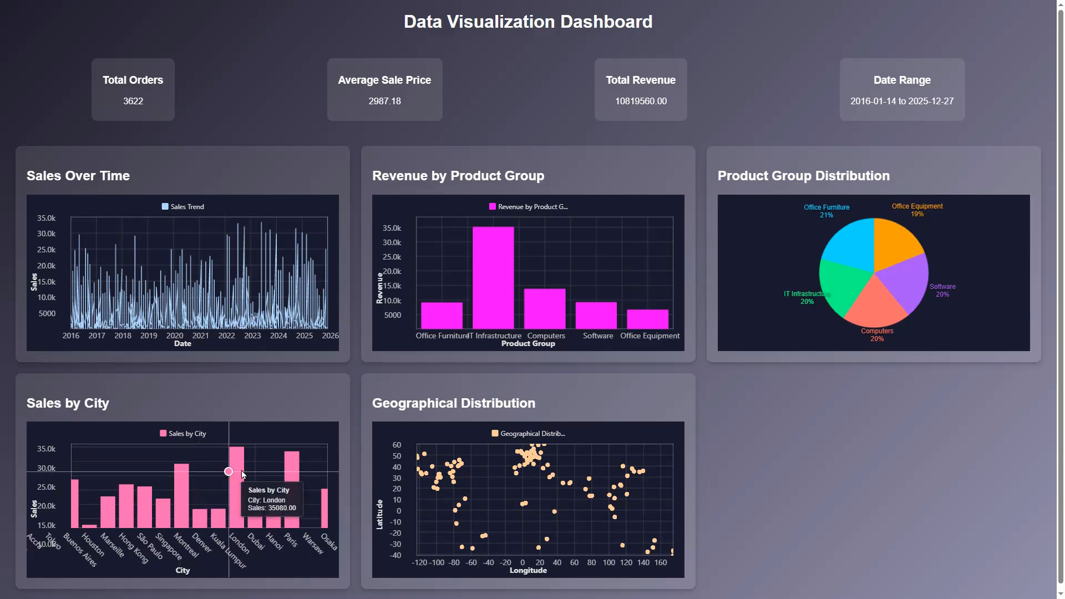
mouse_move(296, 474)
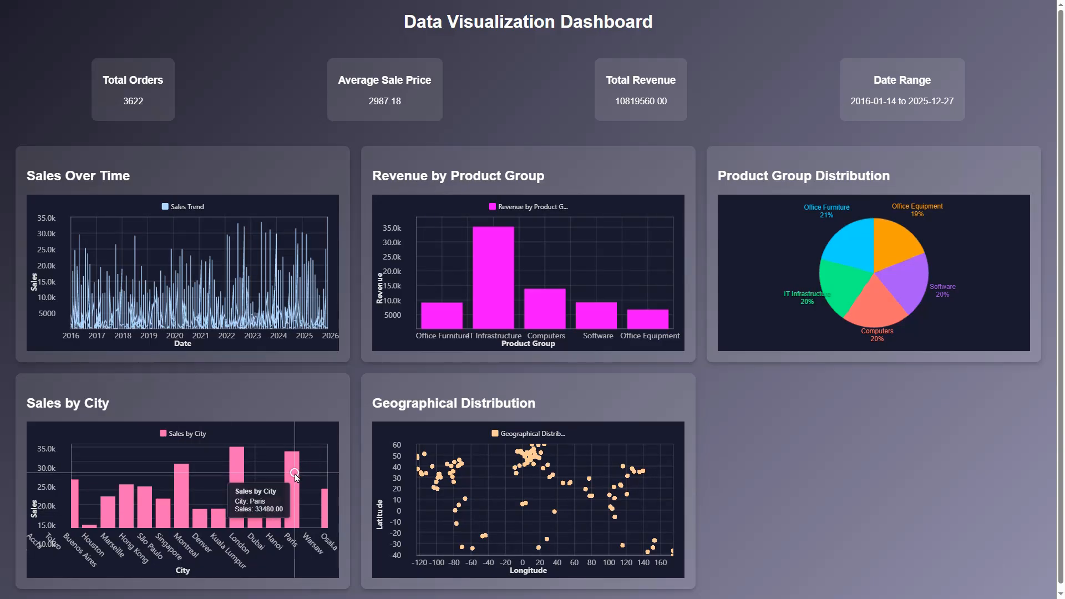
left_click(93, 475)
left_click_drag(206, 488, 260, 488)
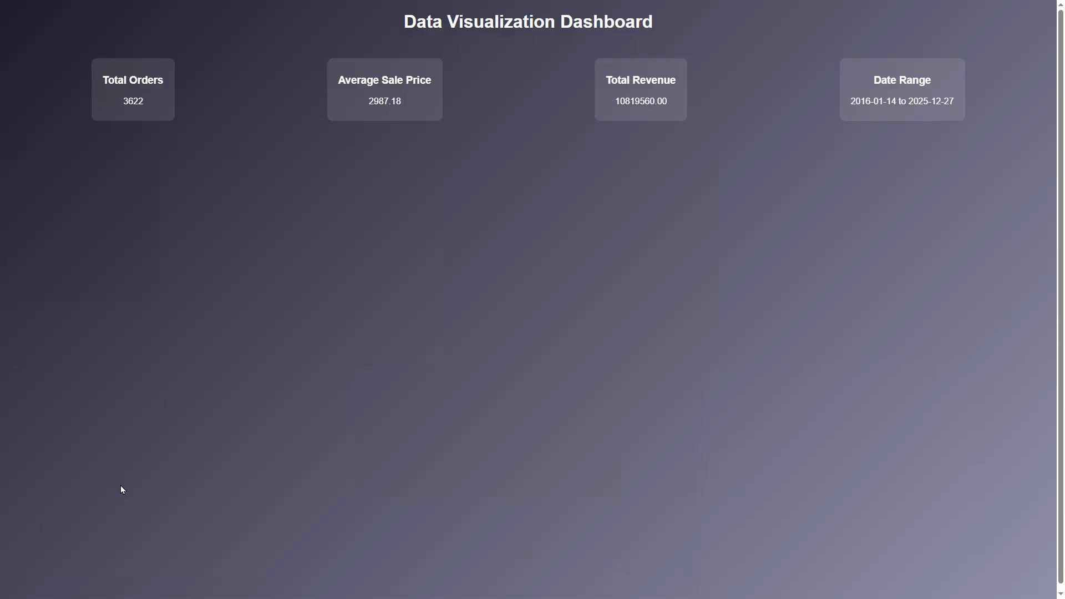
left_click_drag(116, 480, 299, 480)
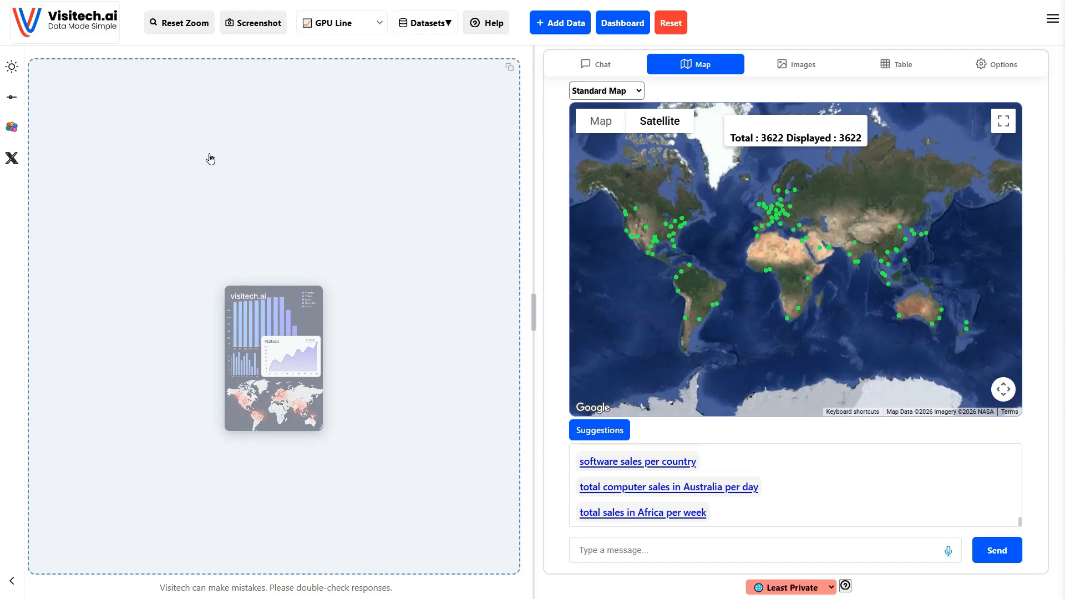
- Open the data table and scroll across its columns
left_click(906, 67)
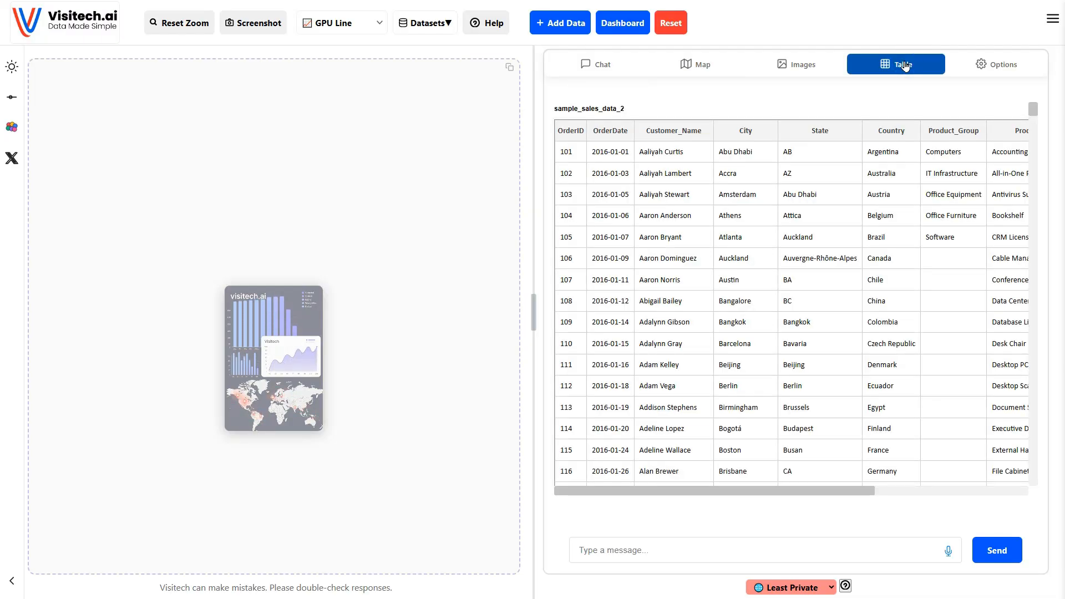
left_click_drag(768, 490, 982, 506)
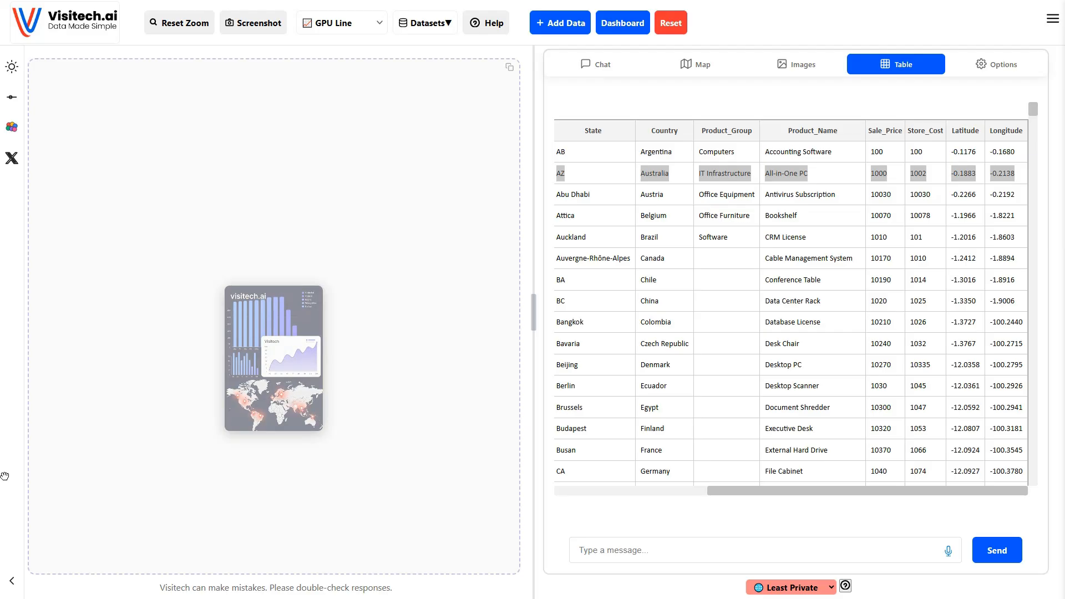
- Return to chat and send the suggested query 'total computer sales in Australia per day'
left_click(604, 71)
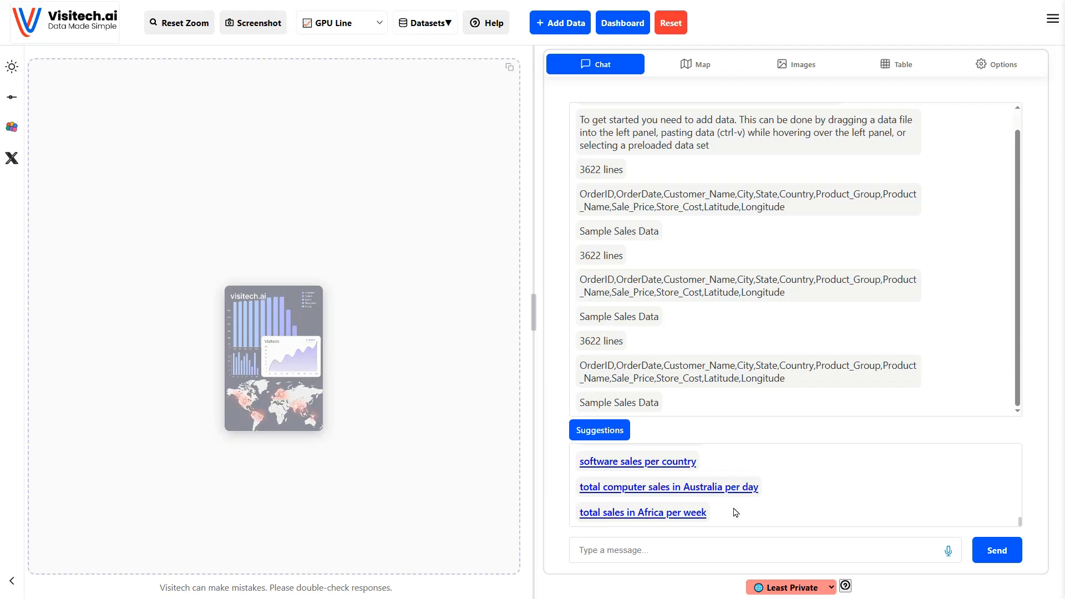
scroll(736, 513, "up", 10)
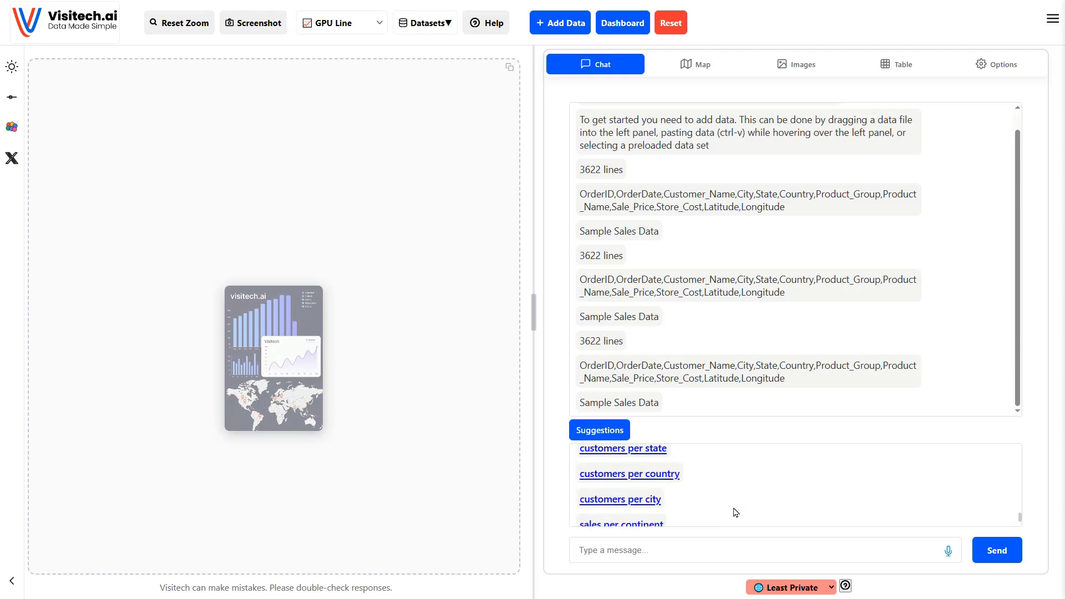
scroll(736, 496, "down", 10)
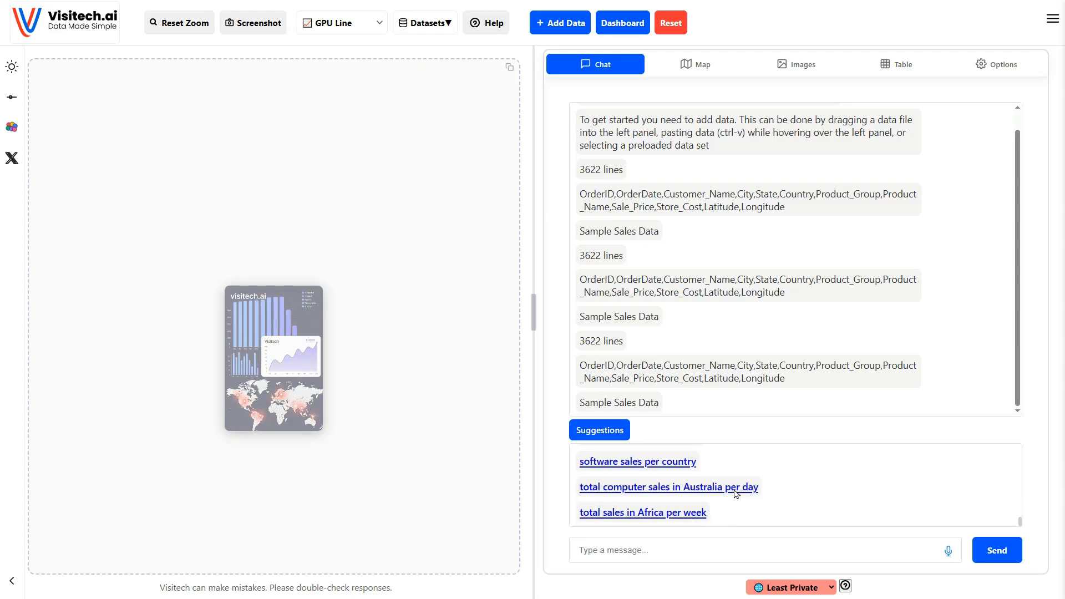
left_click(693, 491)
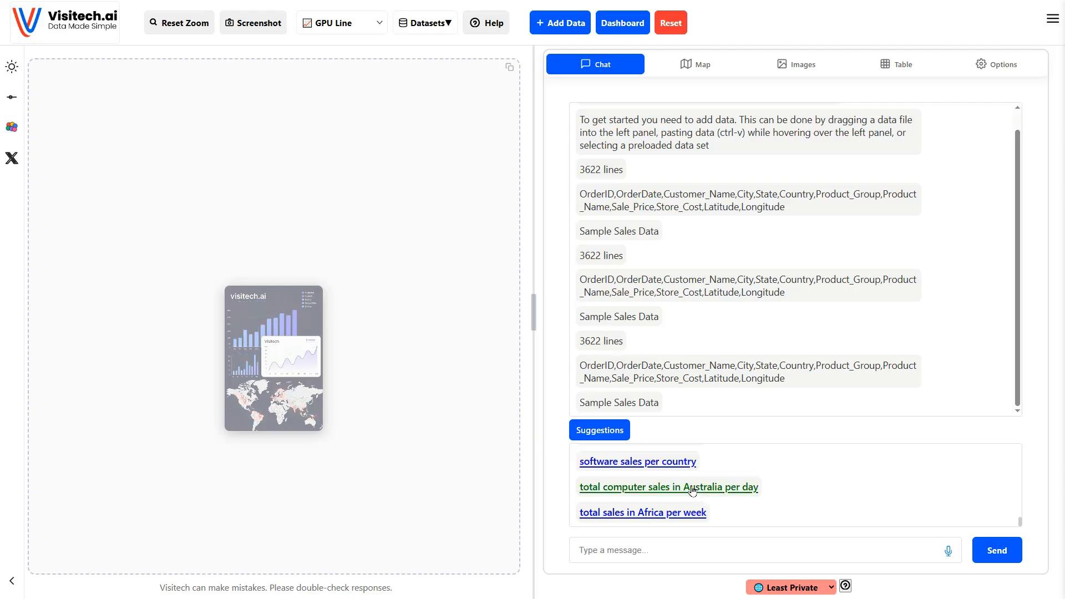
left_click(693, 491)
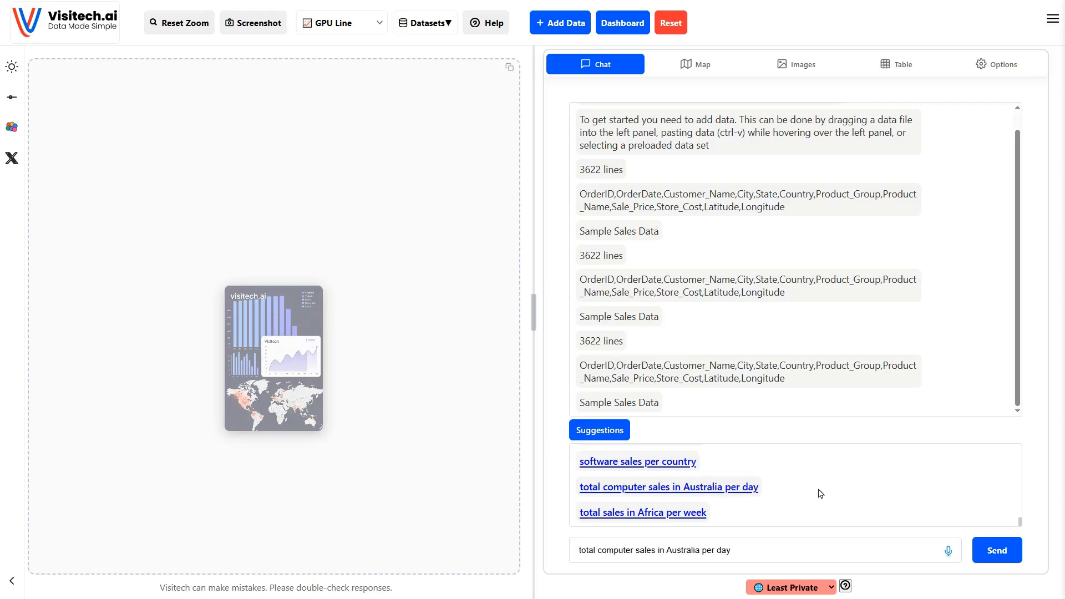
left_click(1004, 560)
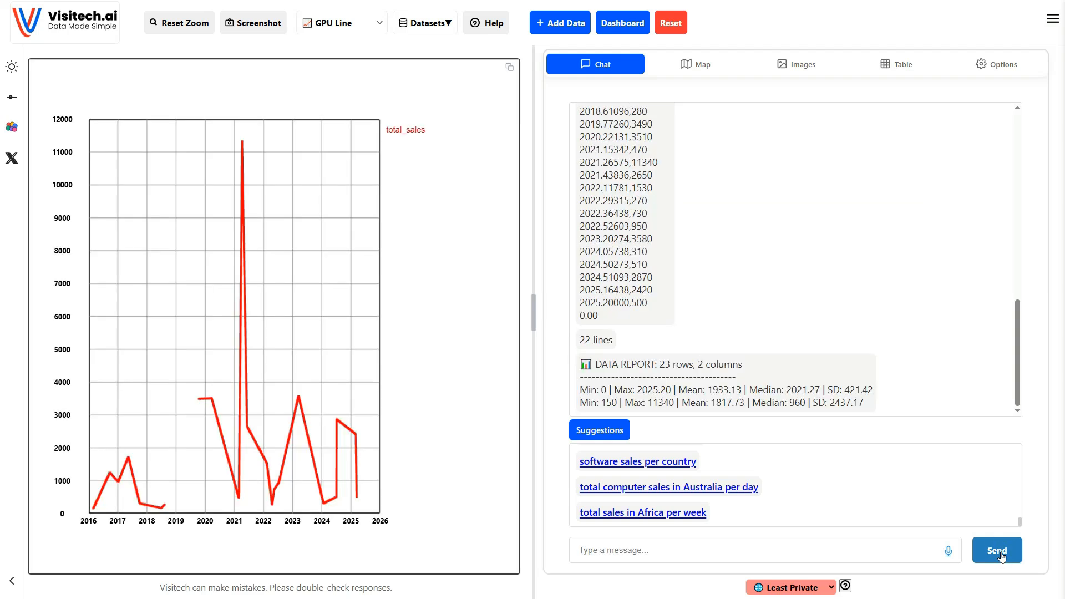
- Send the suggested query 'profit per state' to chart profit by state
mouse_move(299, 399)
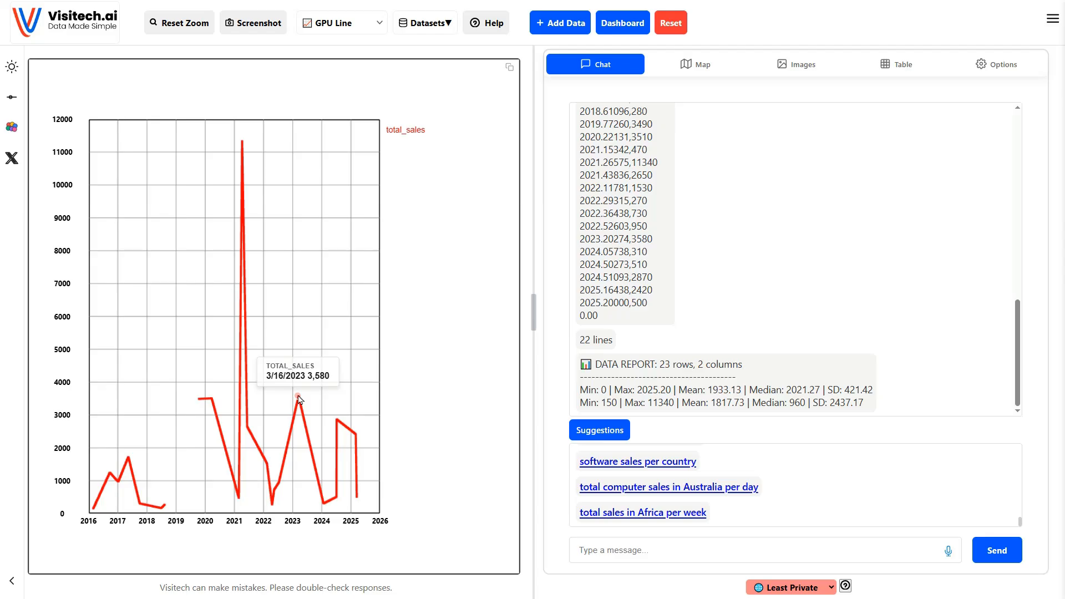
scroll(629, 494, "up", 3)
left_click(629, 493)
left_click(1002, 552)
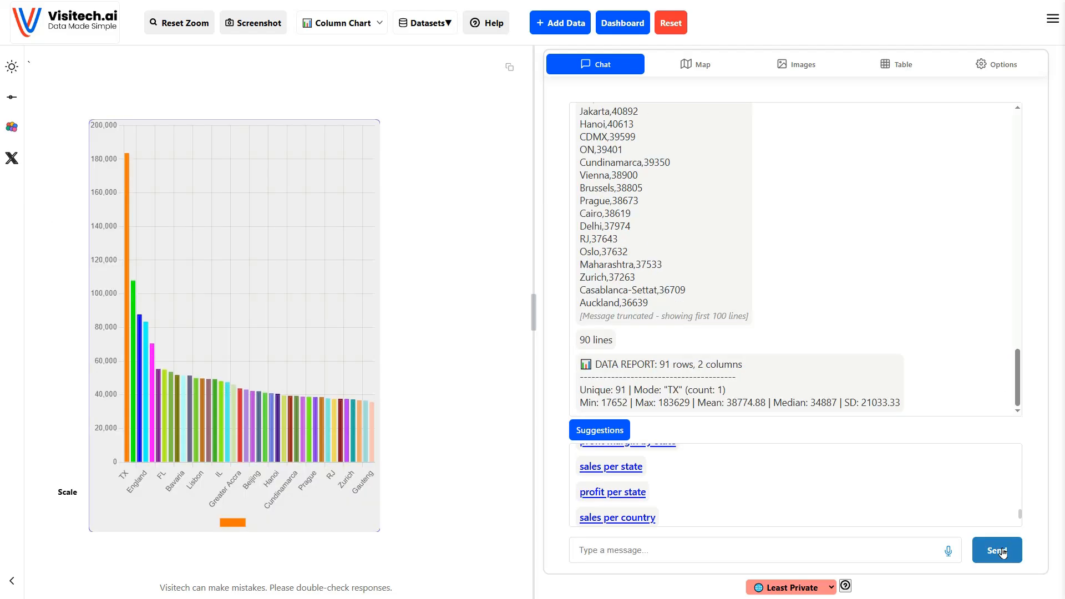
- Send the suggested query 'percent margin per country'
mouse_move(128, 159)
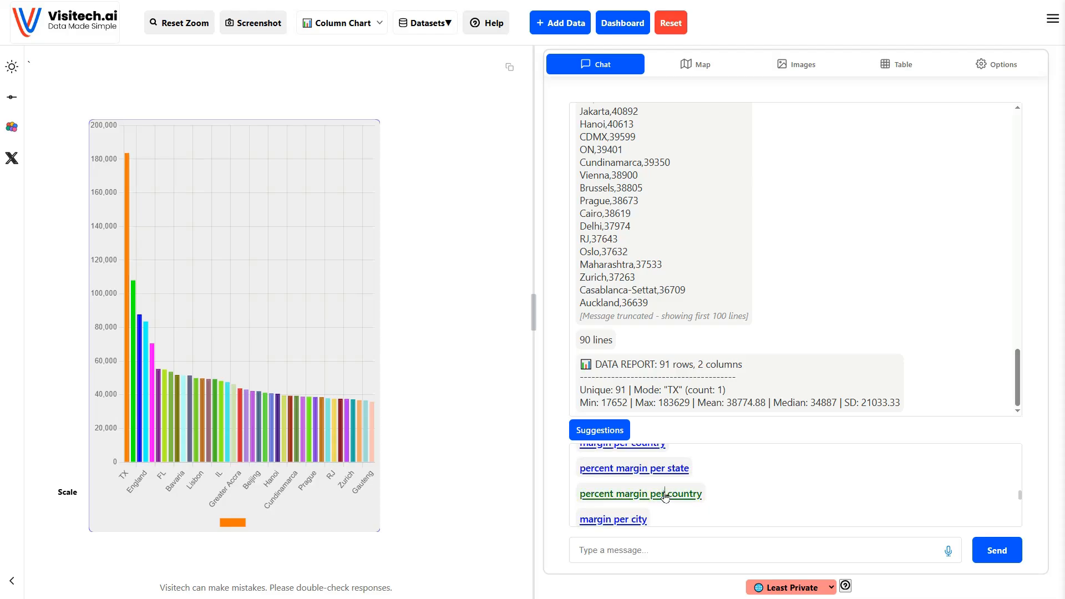
left_click(666, 495)
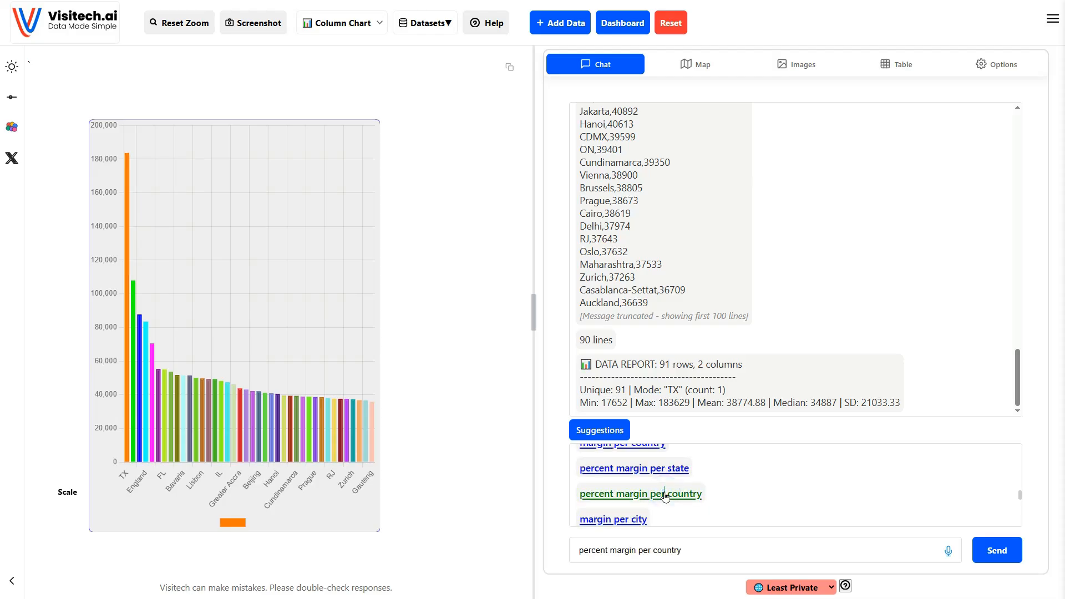
left_click(999, 551)
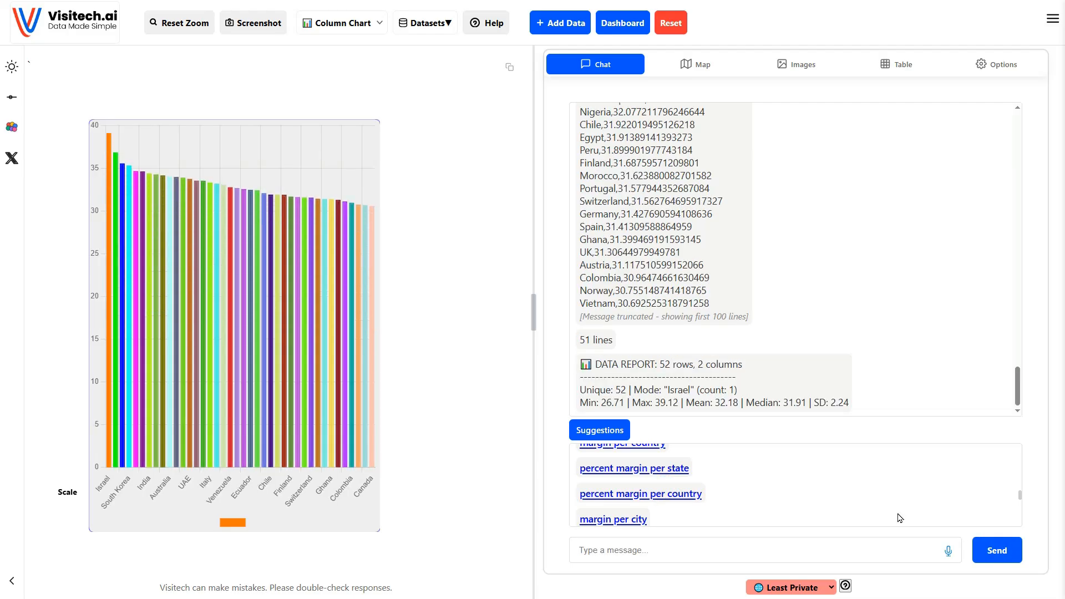
- Send the suggested query 'profit margin by day of week'
mouse_move(111, 140)
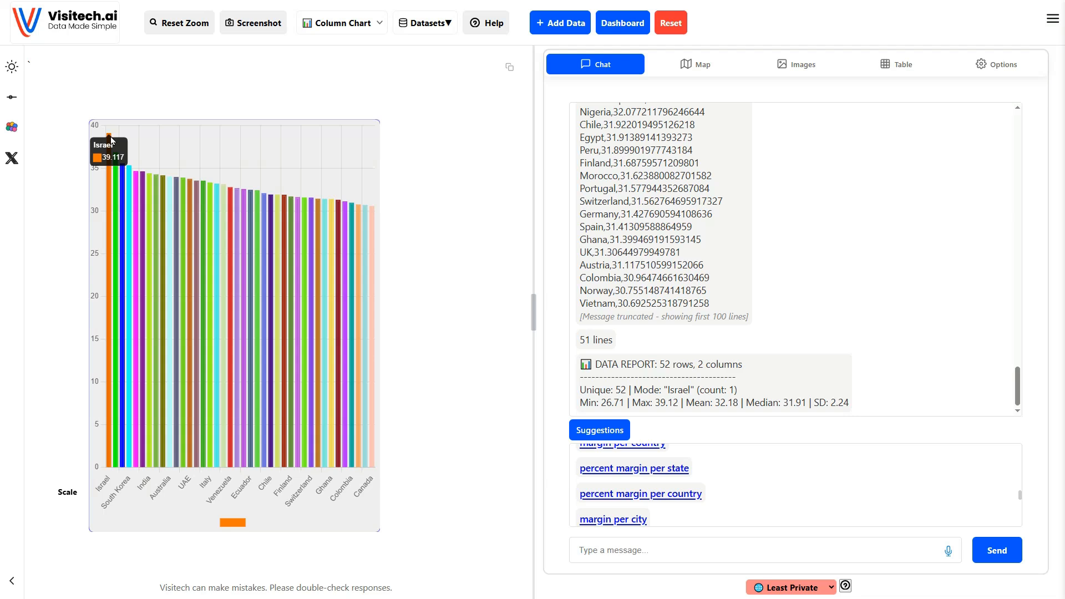
left_click(660, 491)
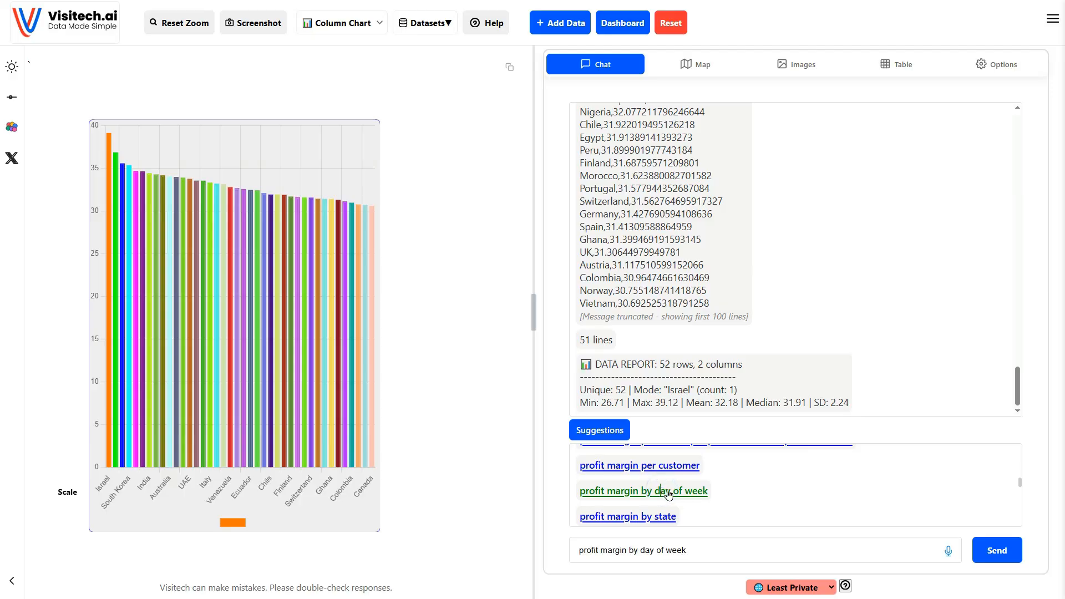
left_click(1001, 559)
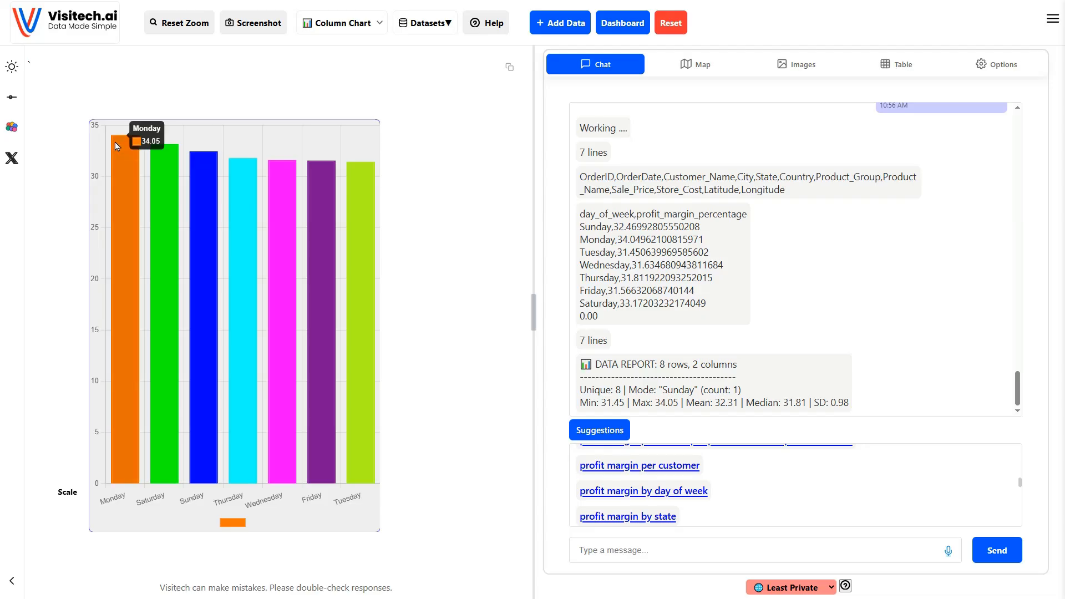
- Send the suggested query 'locations which sell bookshelves'
mouse_move(351, 174)
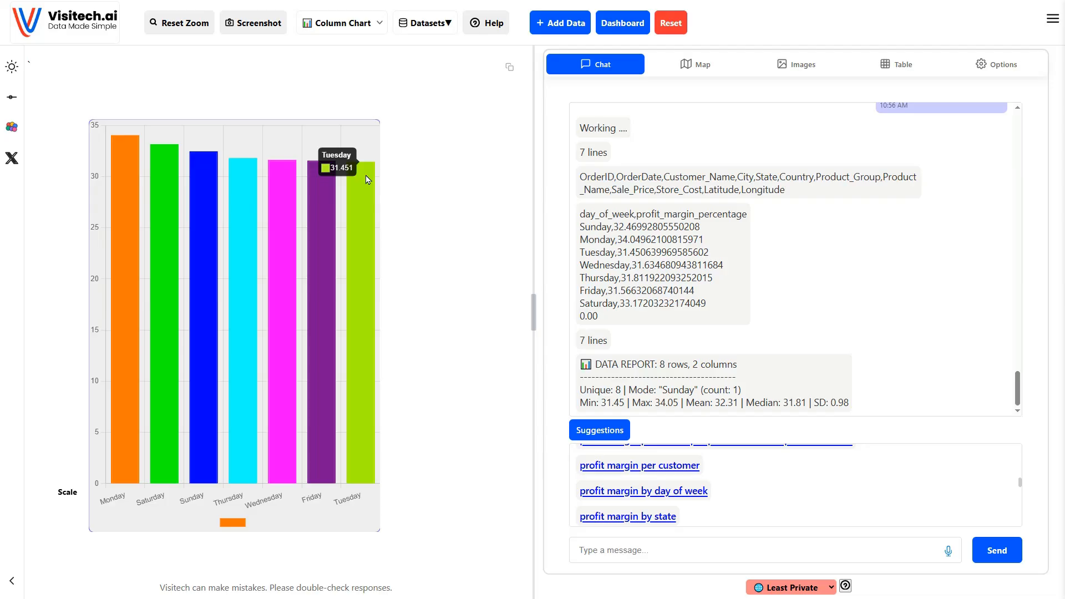
scroll(769, 475, "down", 3)
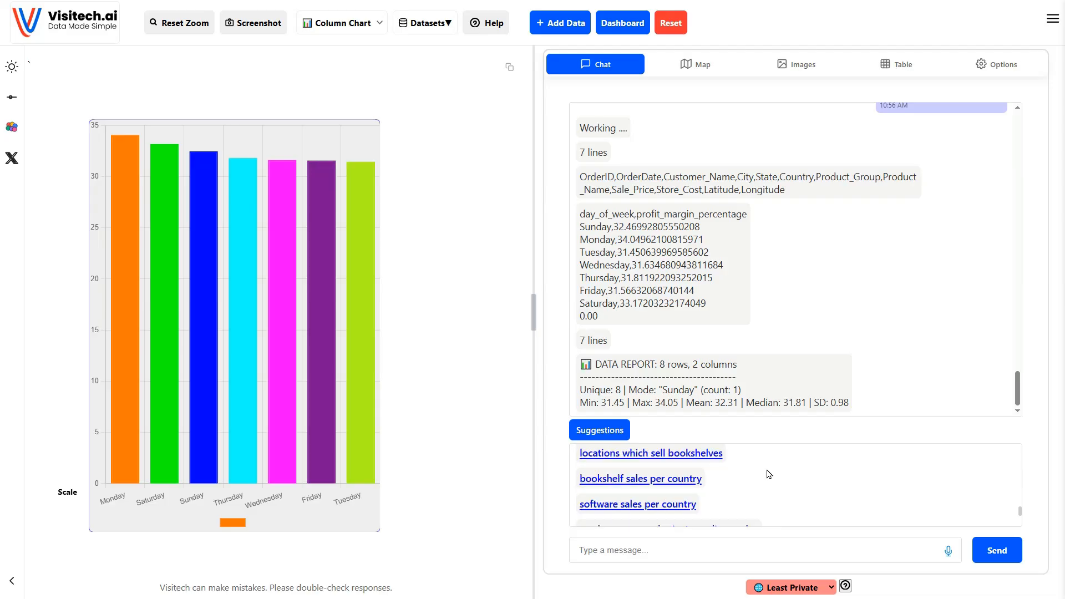
left_click(686, 454)
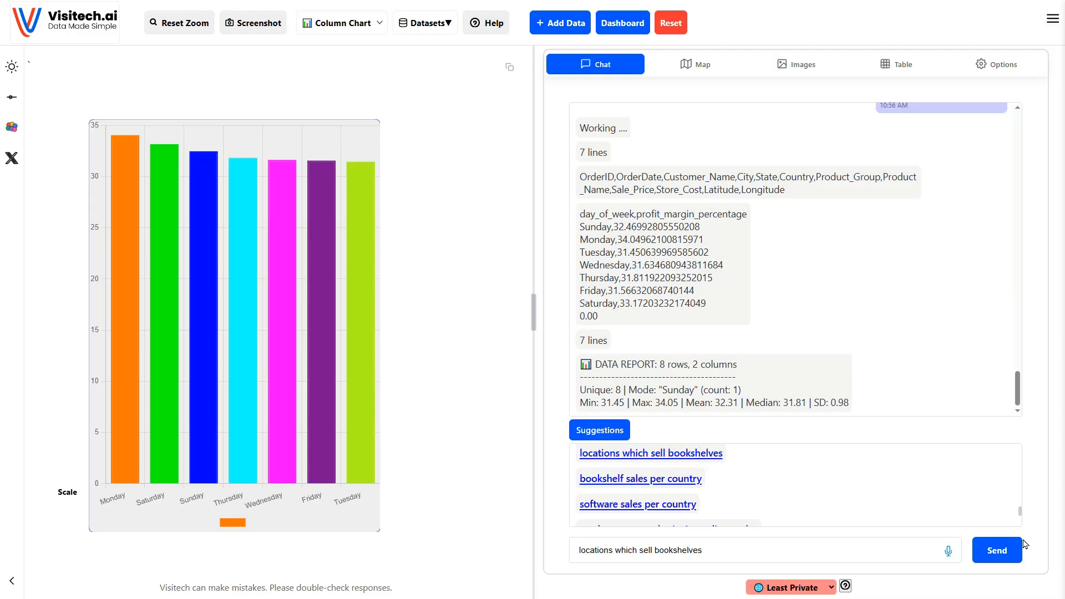
left_click(1002, 545)
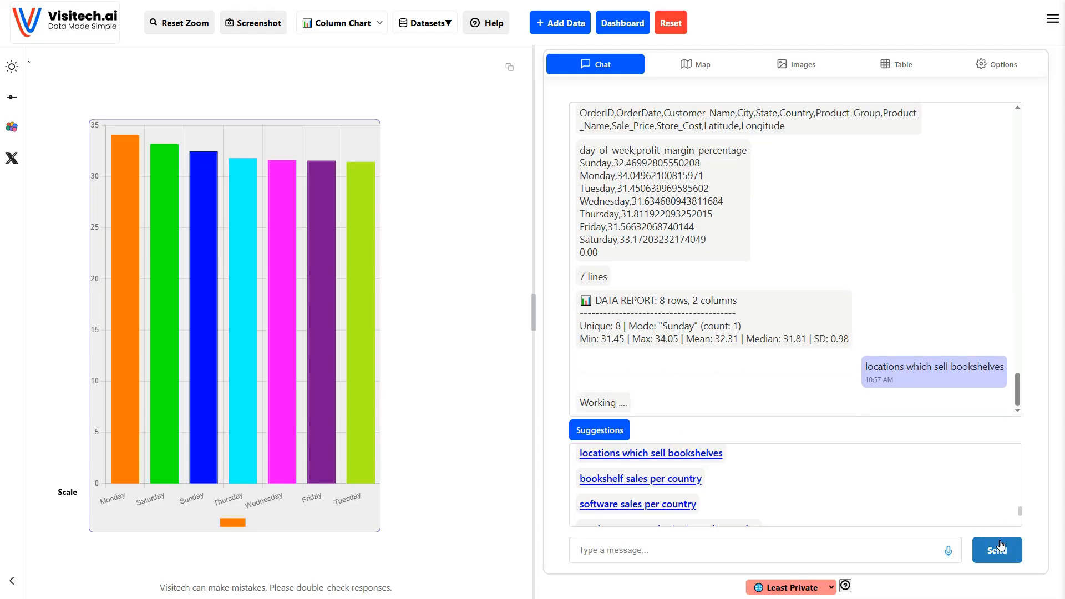